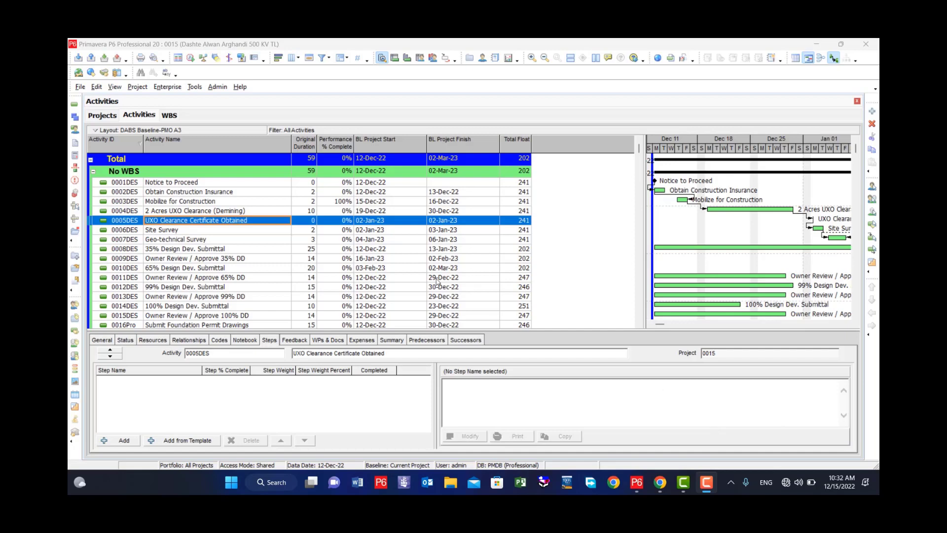
# Step: Add five new steps to the Mobilize for Construction activity (0003DES), keeping their default names
pyautogui.click(222, 202)
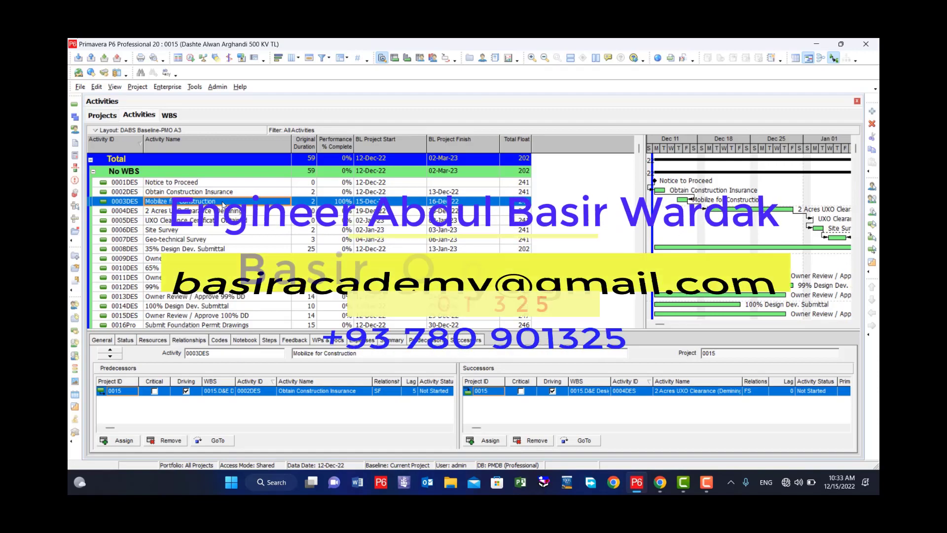
pyautogui.click(222, 203)
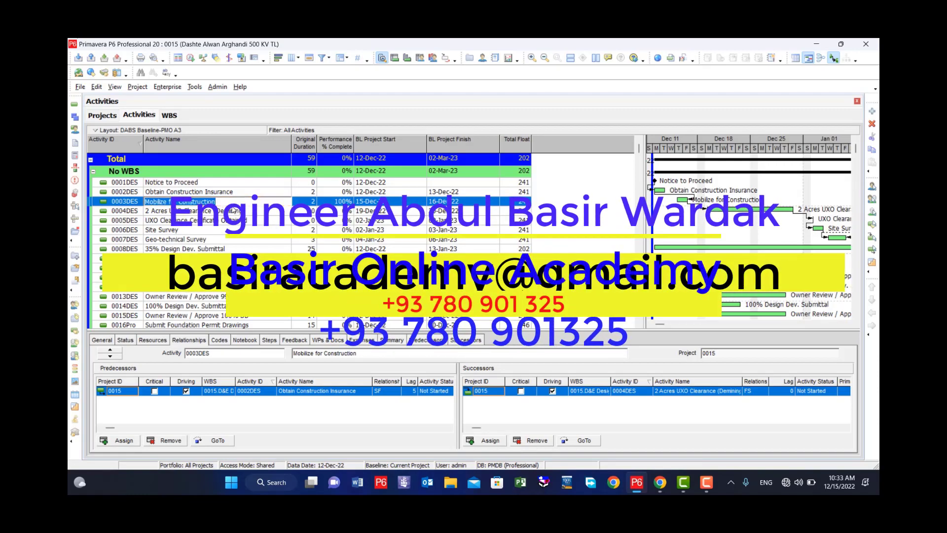
pyautogui.click(236, 212)
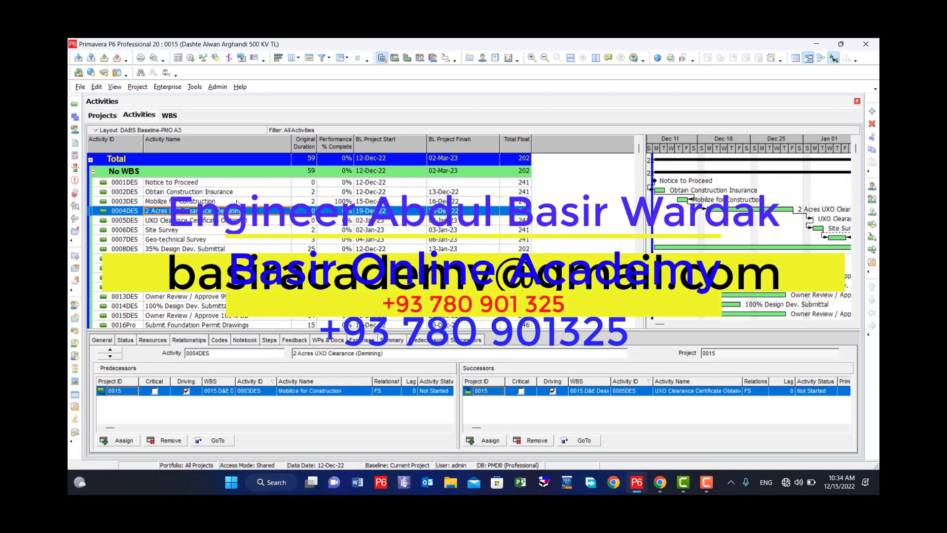
pyautogui.click(237, 202)
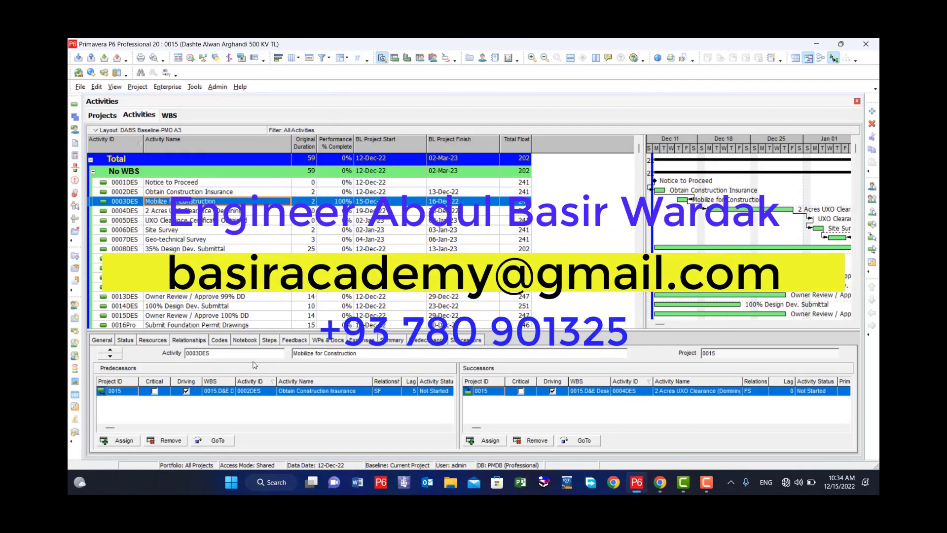
pyautogui.click(270, 341)
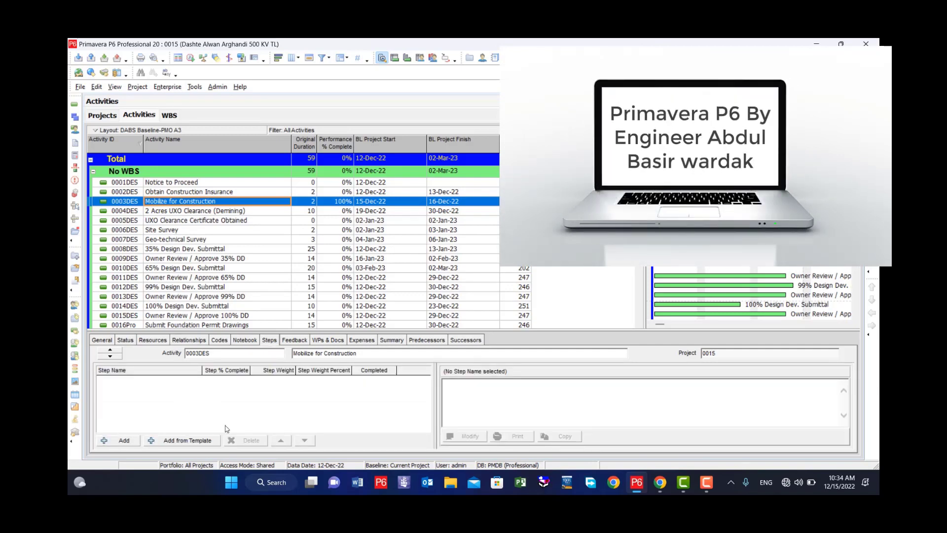
pyautogui.click(124, 441)
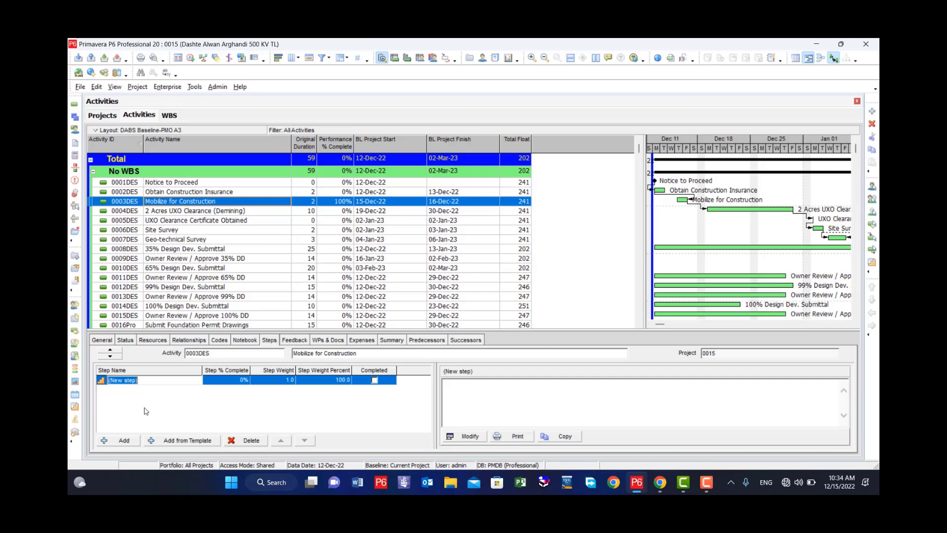
pyautogui.click(124, 440)
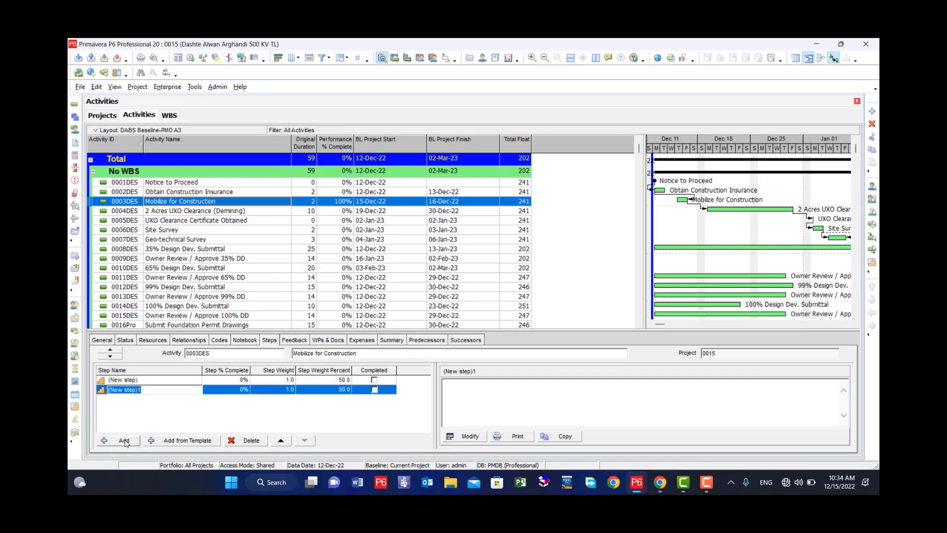
pyautogui.click(124, 441)
pyautogui.click(124, 440)
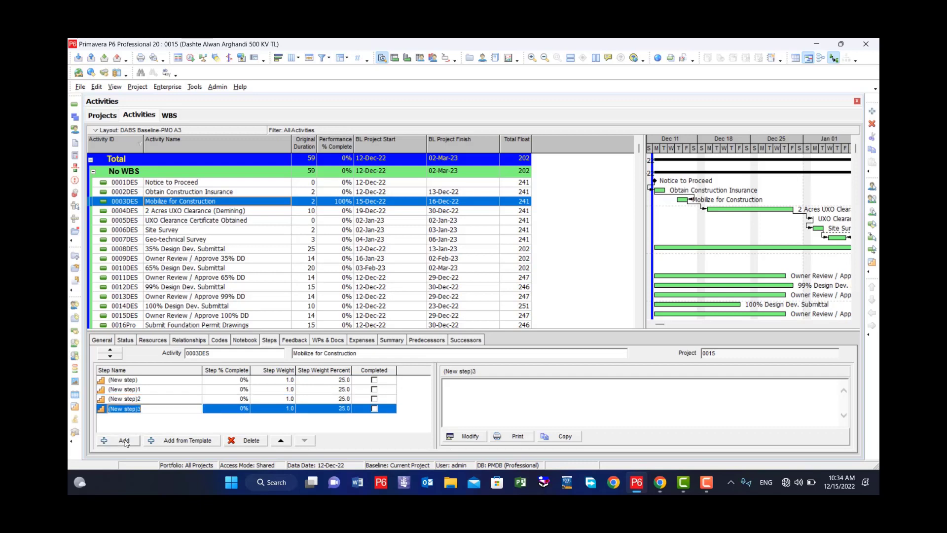
pyautogui.click(124, 441)
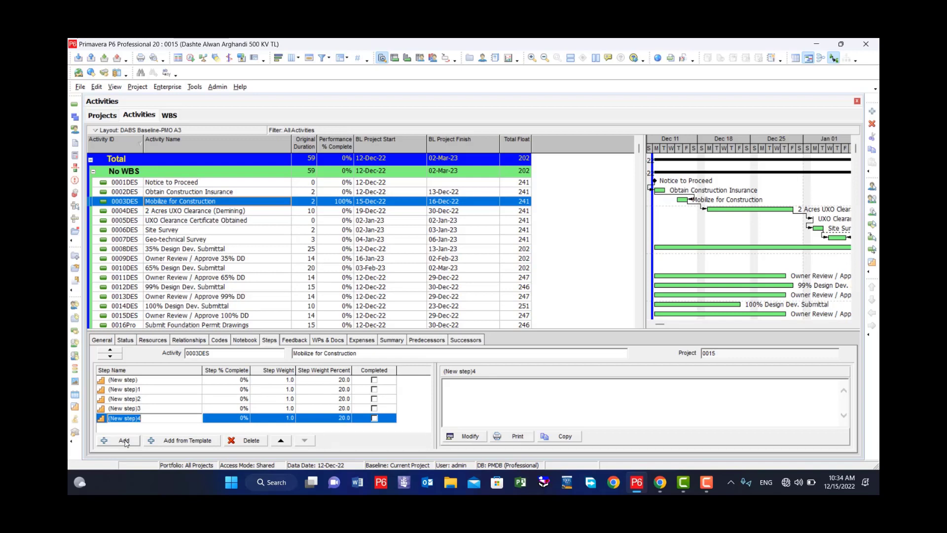
# Step: Set the step weight of the activity's first step to 0.5
pyautogui.click(232, 380)
pyautogui.click(232, 380)
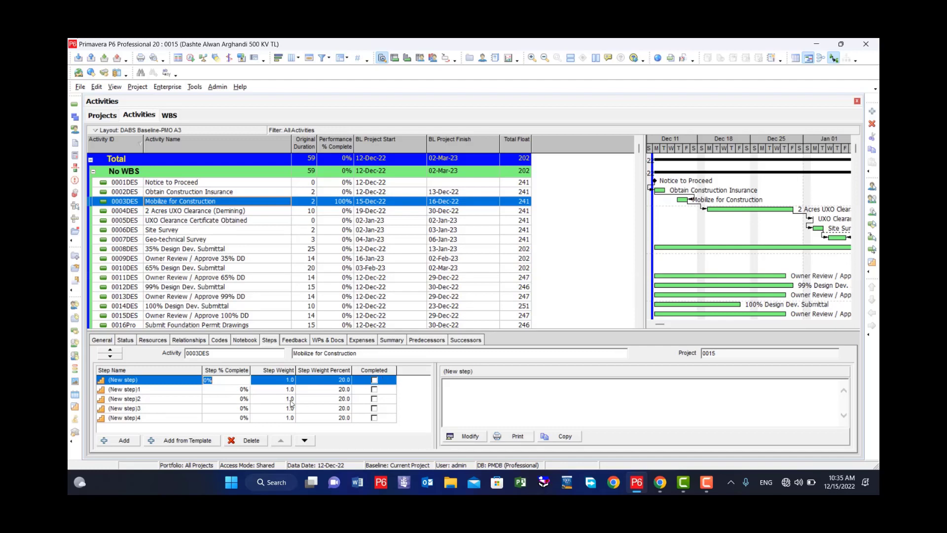
pyautogui.click(229, 390)
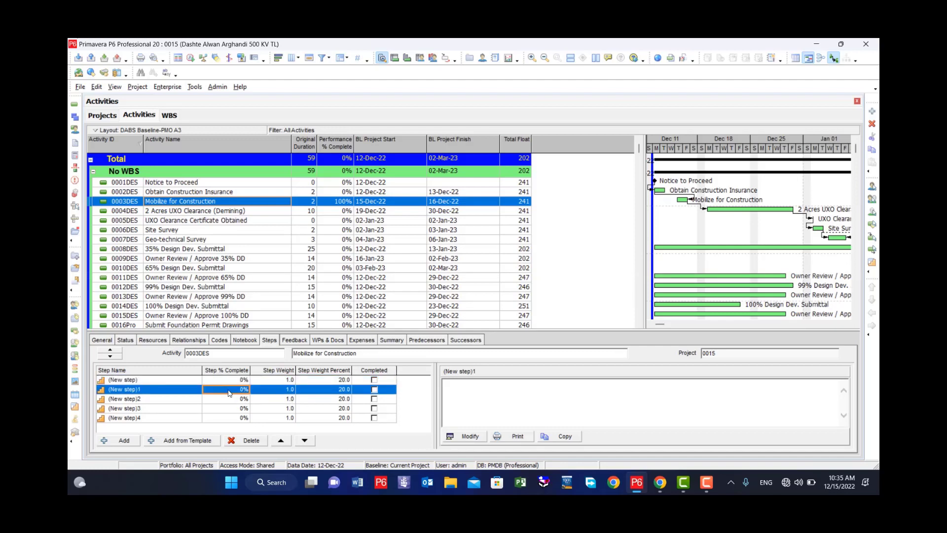
pyautogui.click(285, 381)
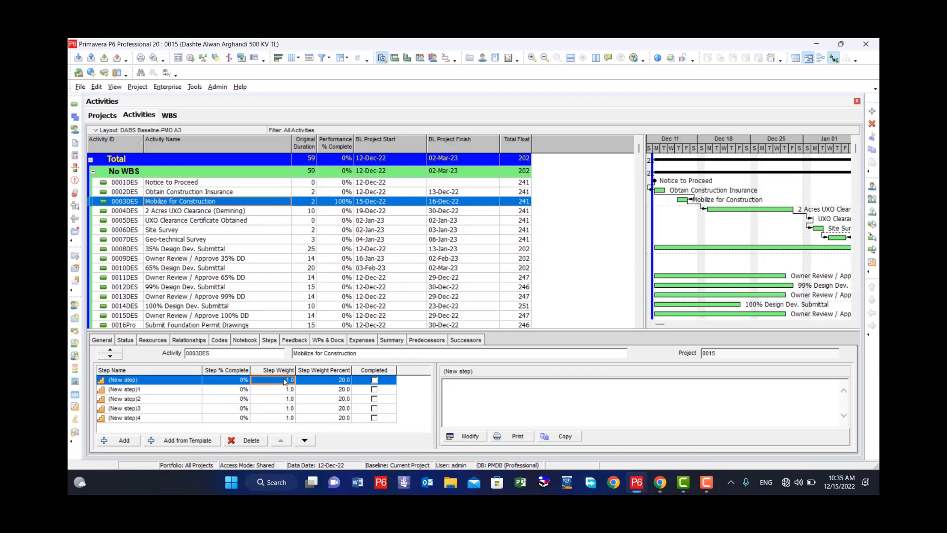
pyautogui.click(320, 384)
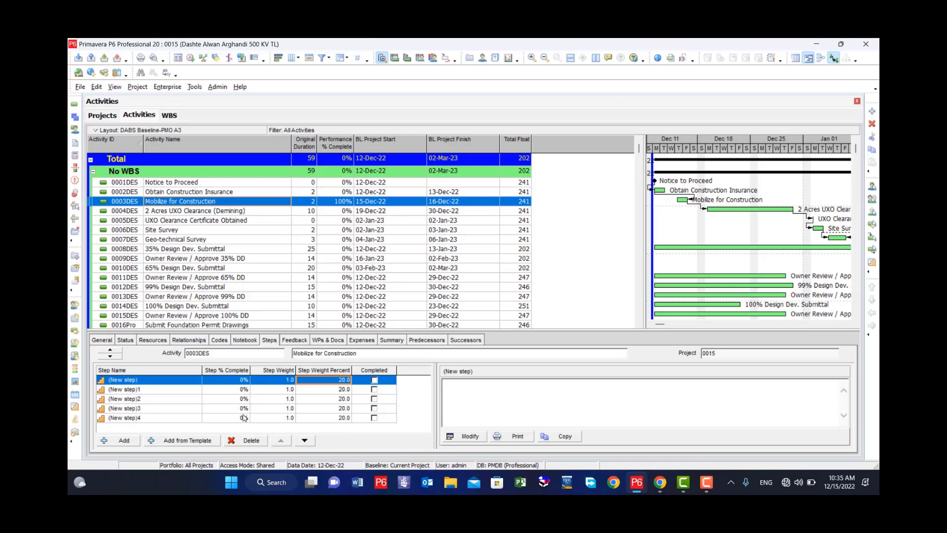
pyautogui.click(274, 381)
pyautogui.write('0.5')
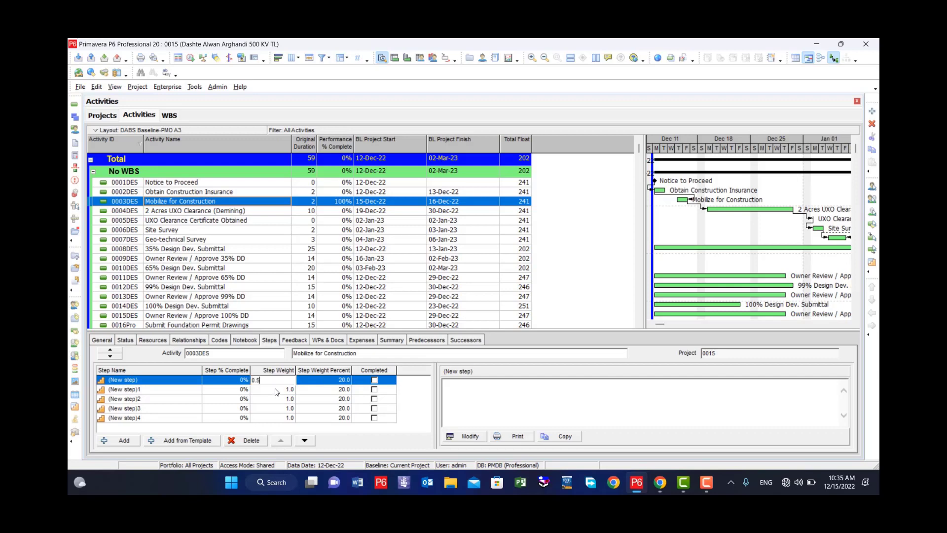
pyautogui.click(275, 390)
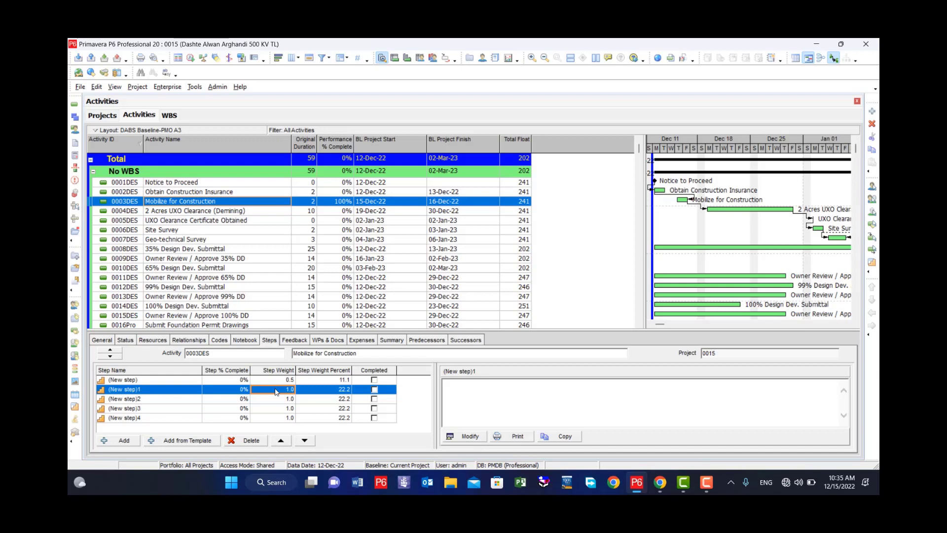
# Step: Mark all five steps of Mobilize for Construction as completed and check the activity's Performance % Complete
pyautogui.click(374, 381)
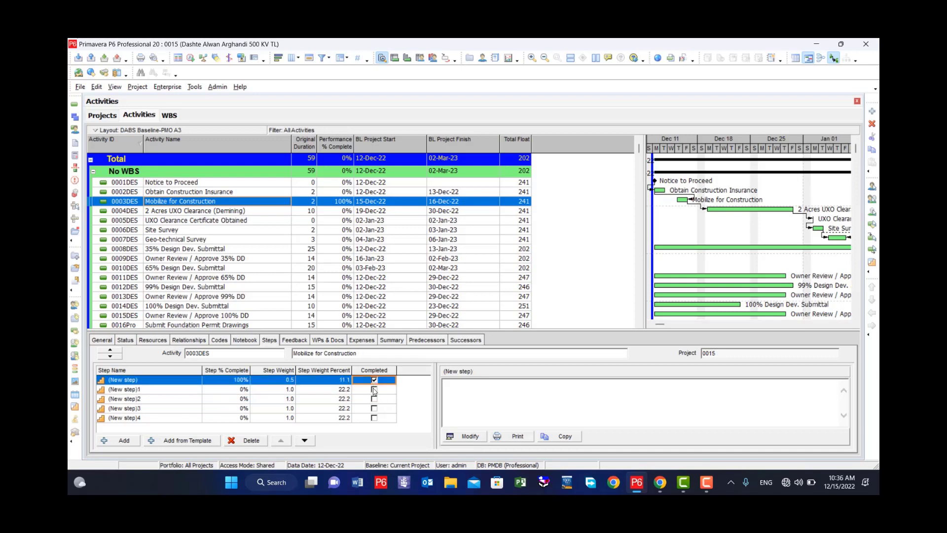
pyautogui.click(374, 389)
pyautogui.click(373, 399)
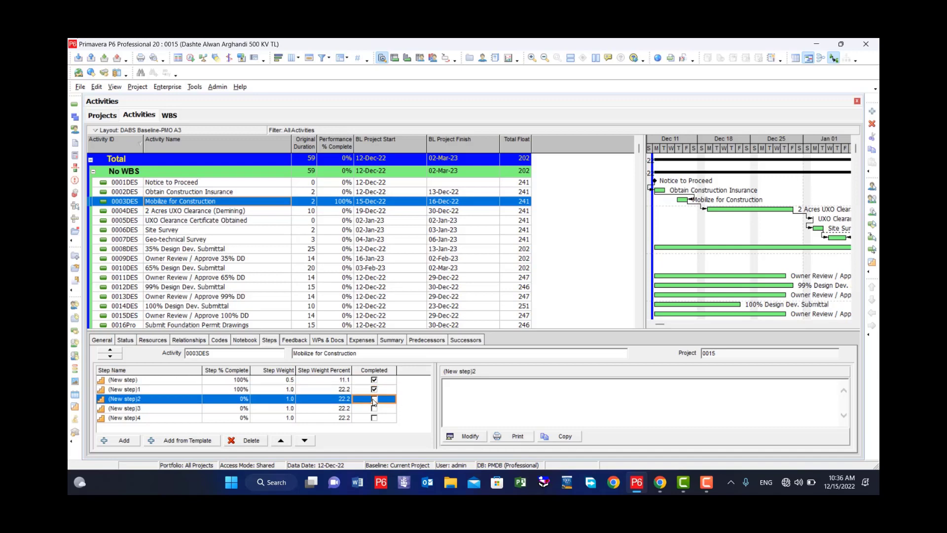
pyautogui.click(373, 409)
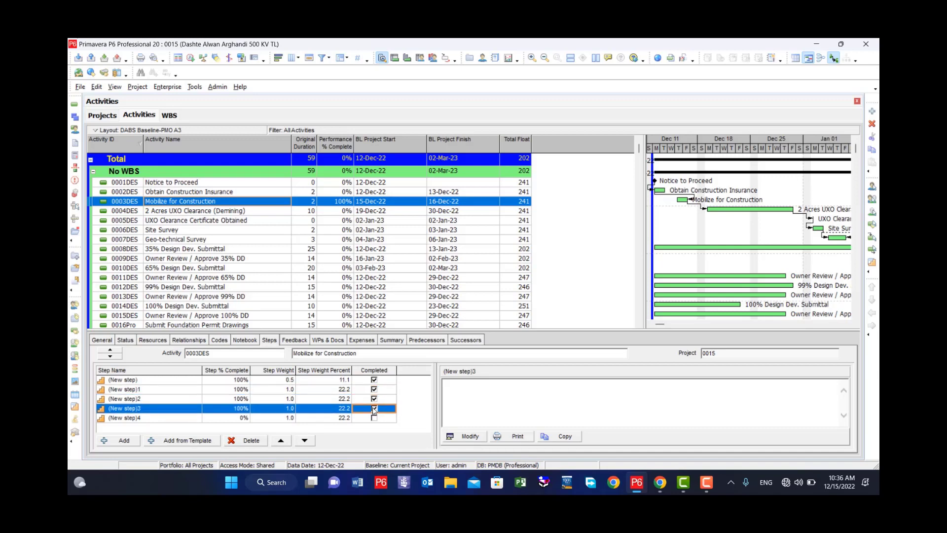
pyautogui.click(374, 418)
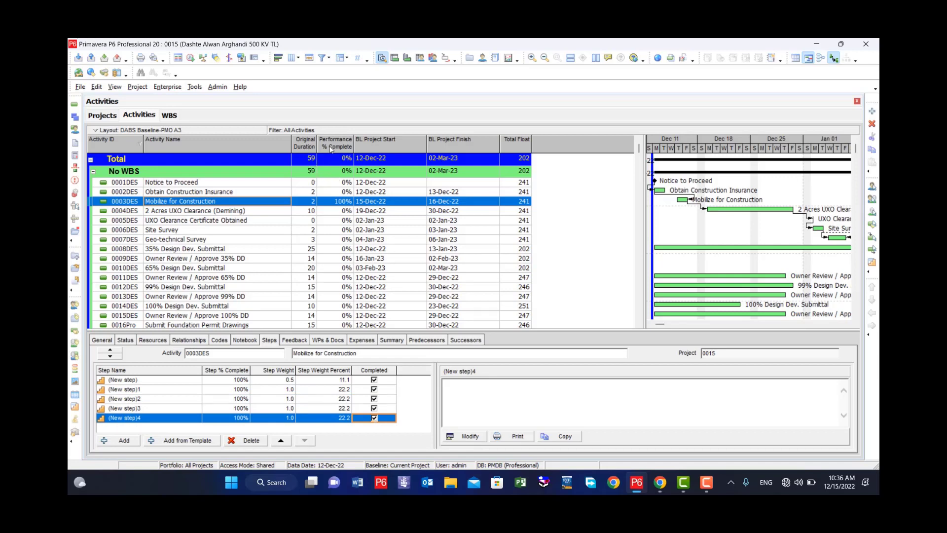
pyautogui.click(339, 212)
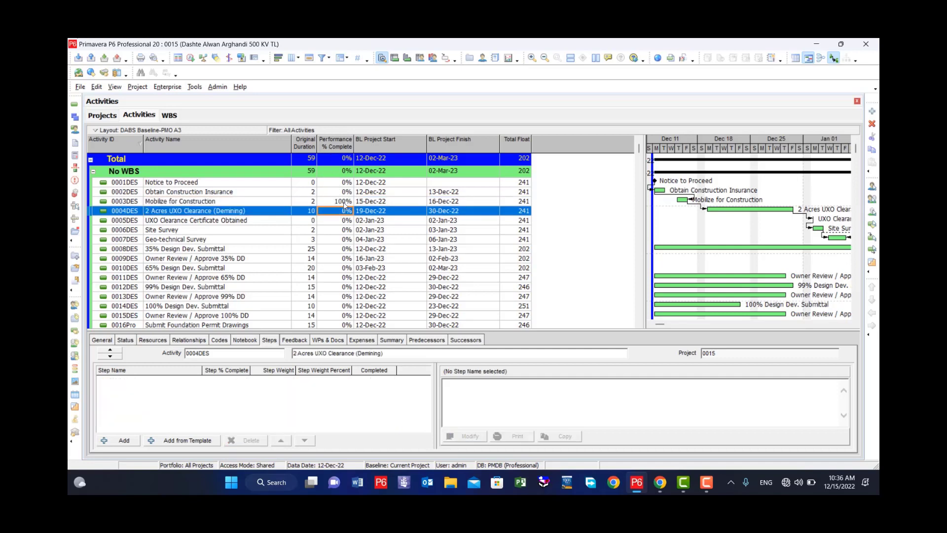
pyautogui.click(346, 202)
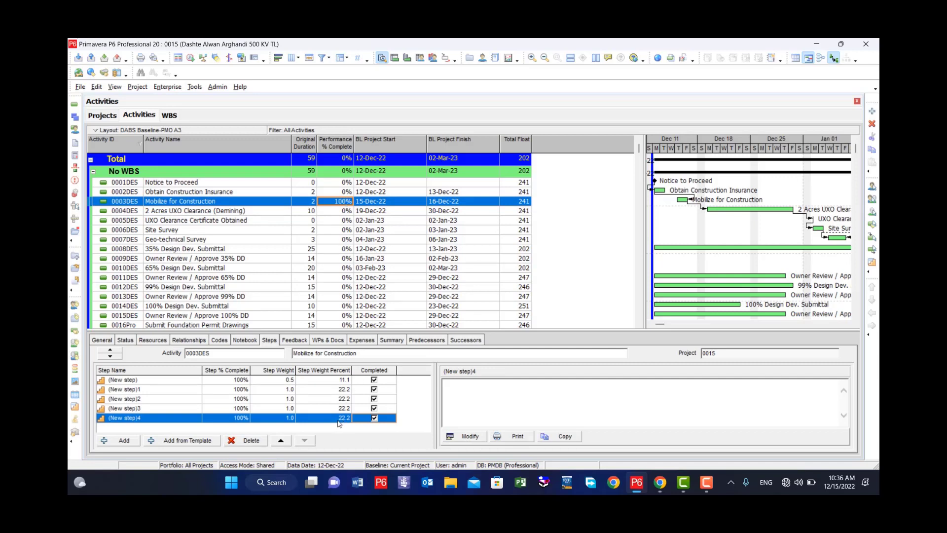
# Step: Clear the completed mark from all five Mobilize for Construction steps and recheck the activity's Performance % Complete
pyautogui.click(374, 419)
pyautogui.click(347, 409)
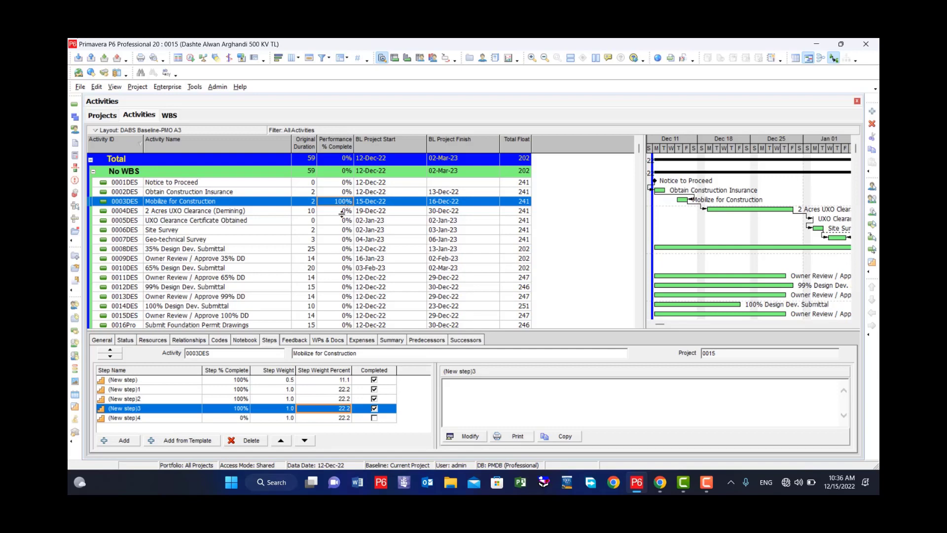
pyautogui.click(375, 409)
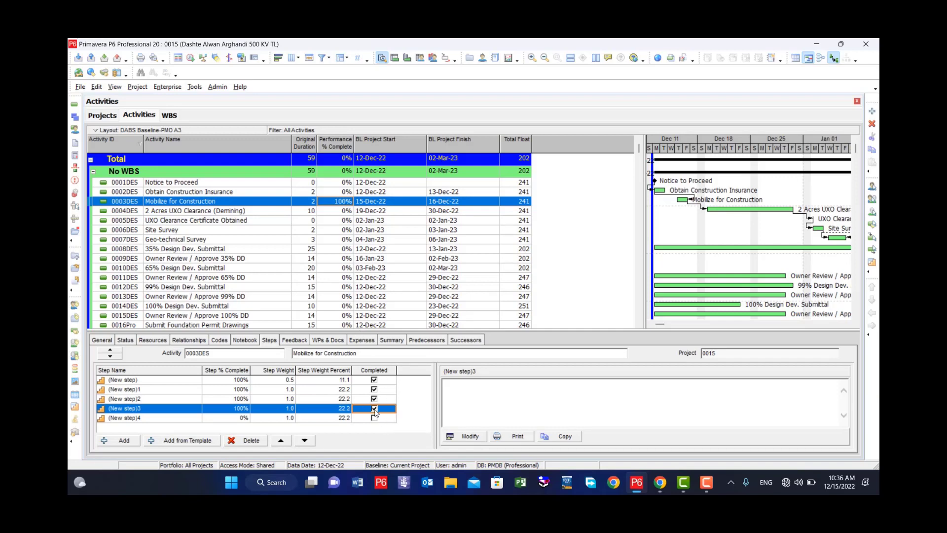
pyautogui.click(374, 400)
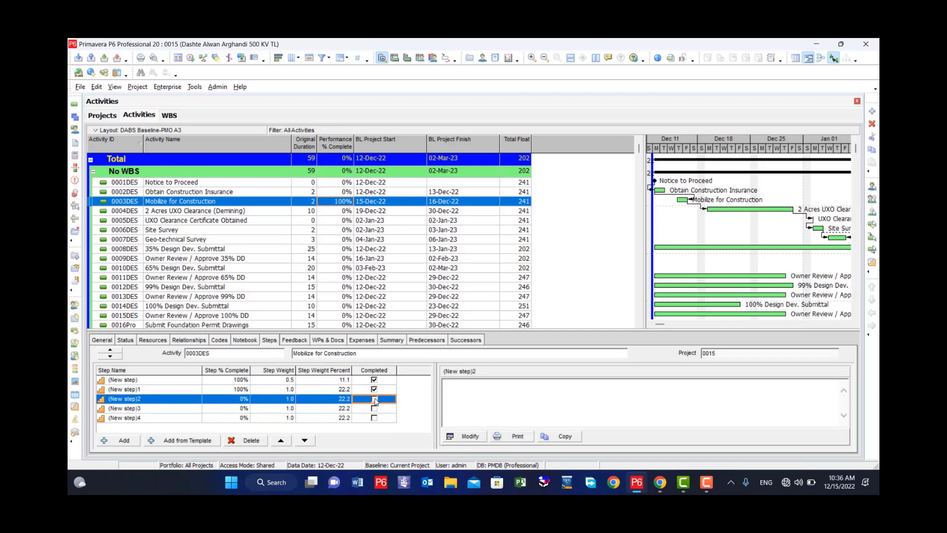
pyautogui.click(374, 389)
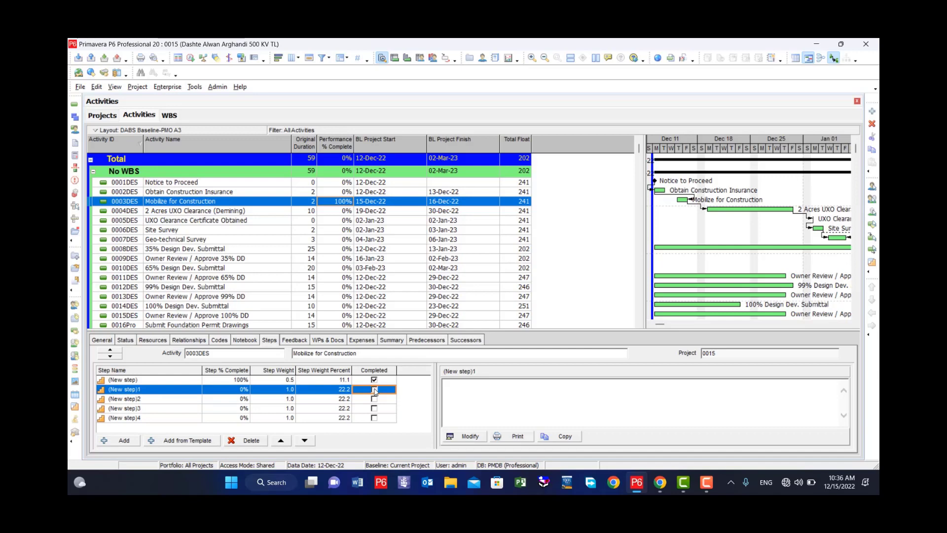
pyautogui.click(374, 380)
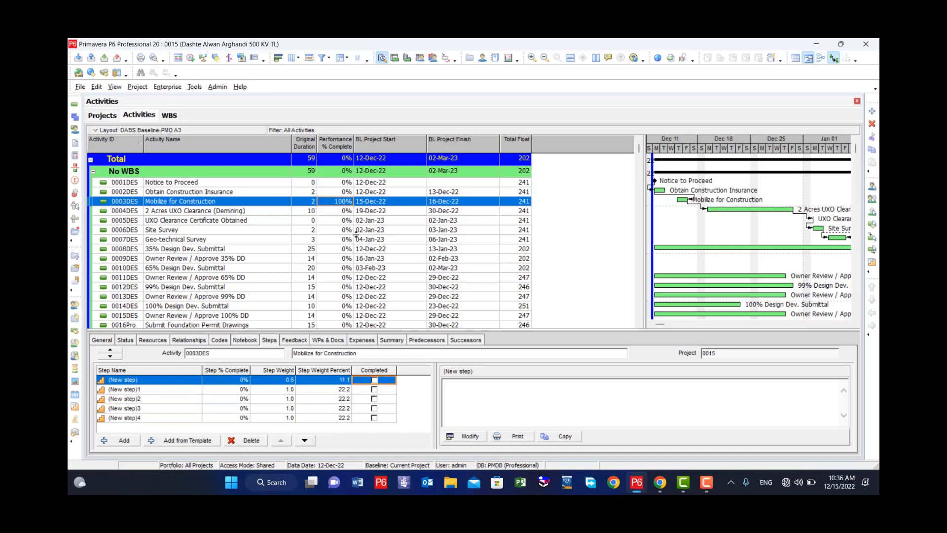
pyautogui.click(346, 221)
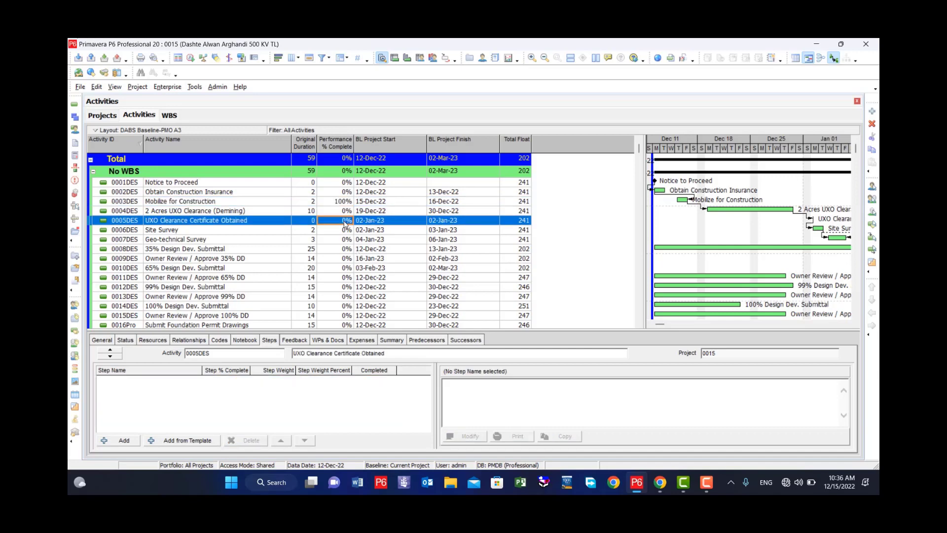
pyautogui.click(344, 202)
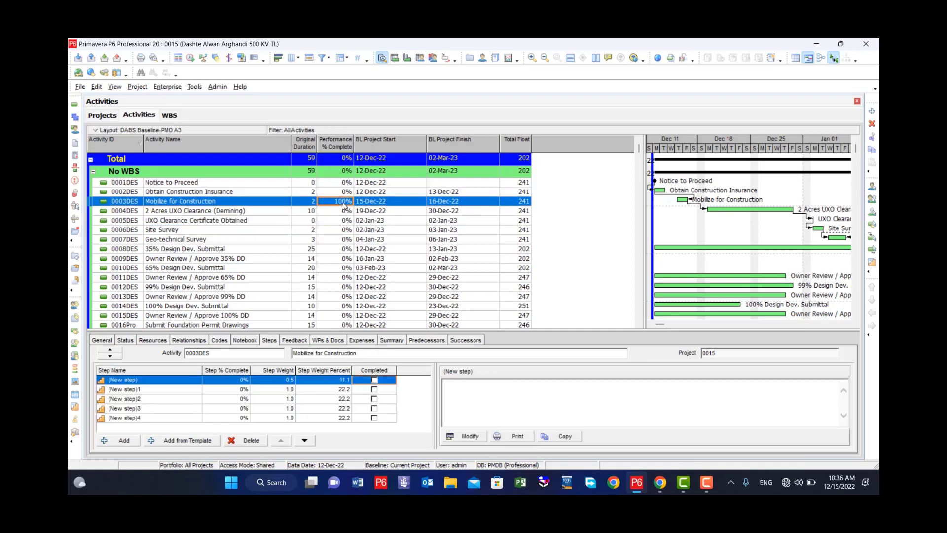